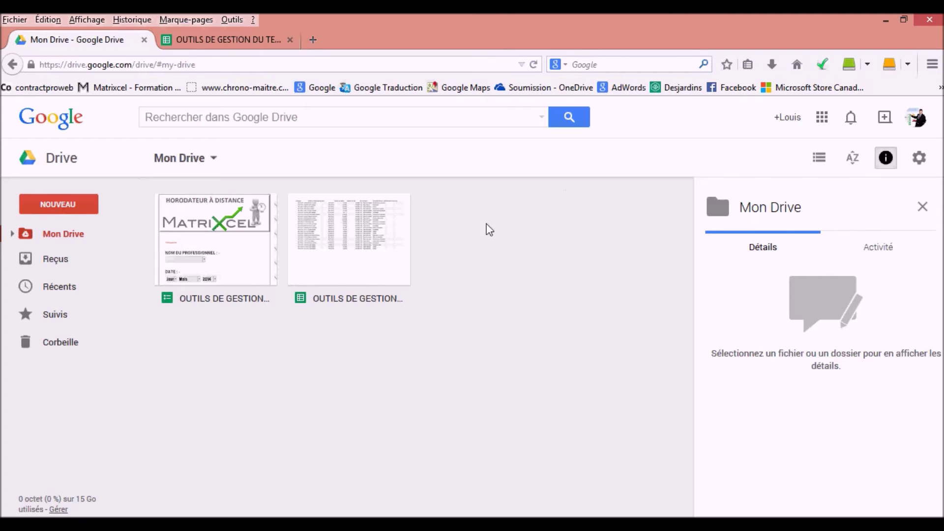
Switch from Google Drive to the Horodateur à distance-1.xlsm workbook in Excel.
{"action": "left_click", "coordinate": [210, 514]}
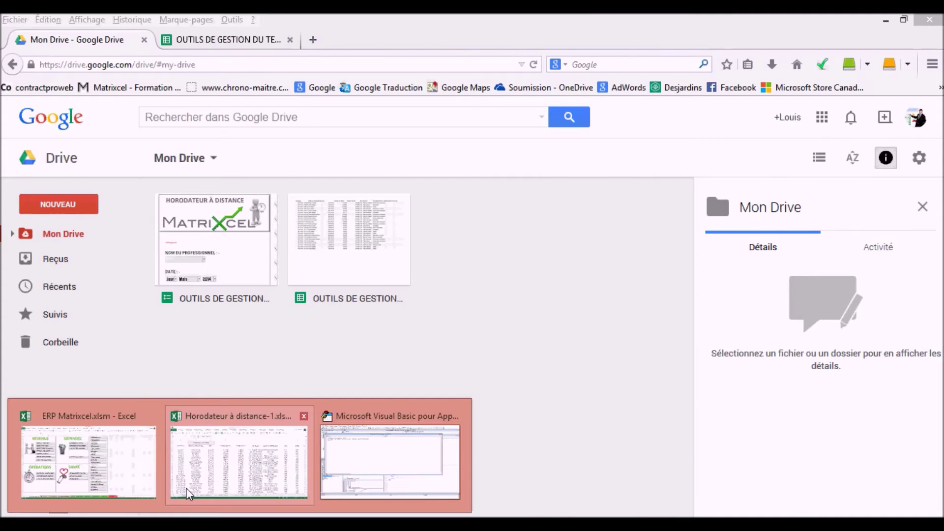
{"action": "left_click", "coordinate": [188, 493]}
{"action": "left_click", "coordinate": [183, 511]}
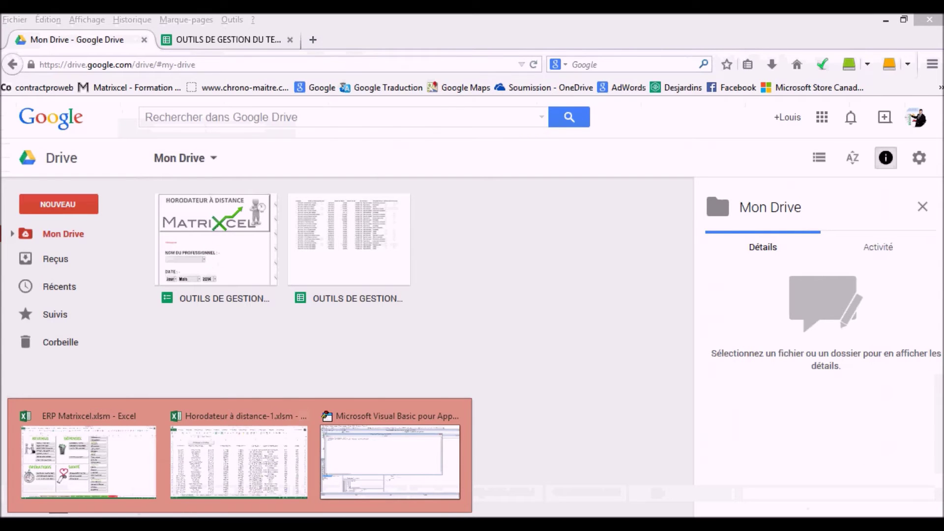
{"action": "left_click", "coordinate": [213, 460]}
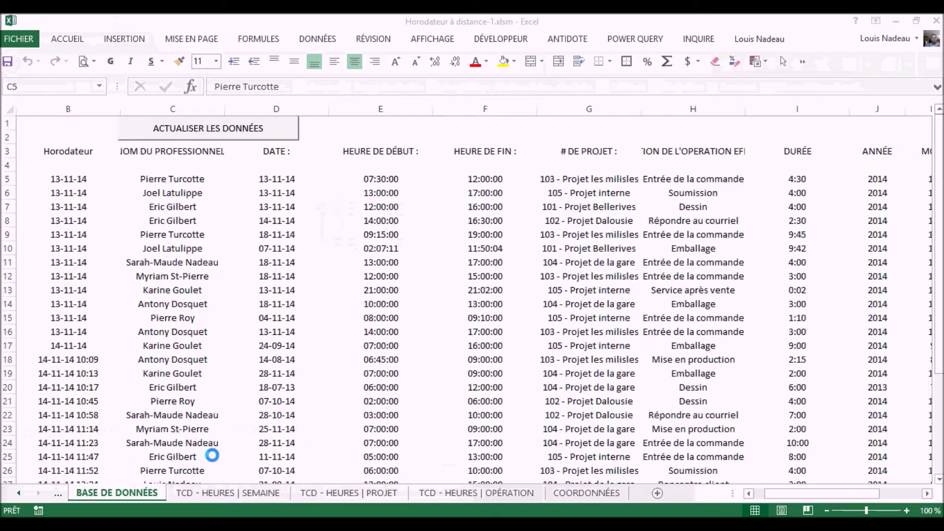
Update the database with the remote time entries and review the records down to the last row.
{"action": "left_click", "coordinate": [219, 127]}
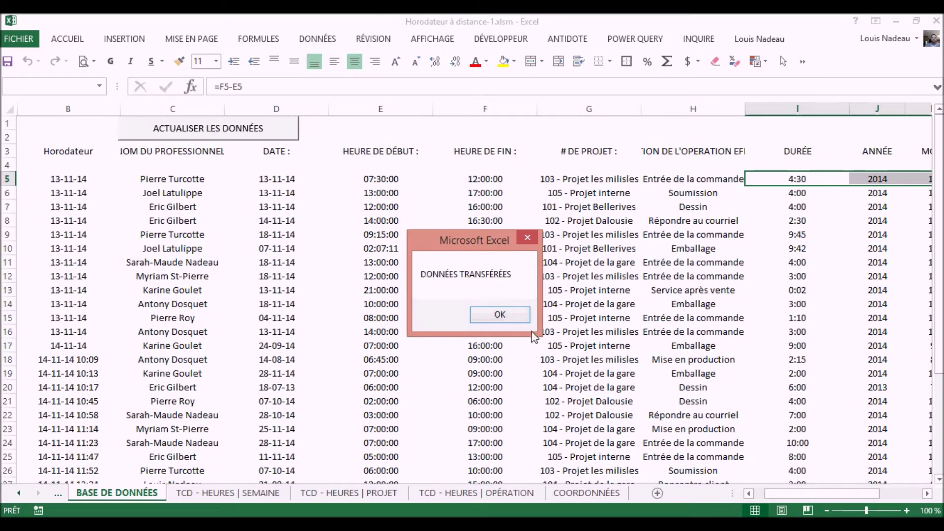
{"action": "left_click", "coordinate": [500, 315]}
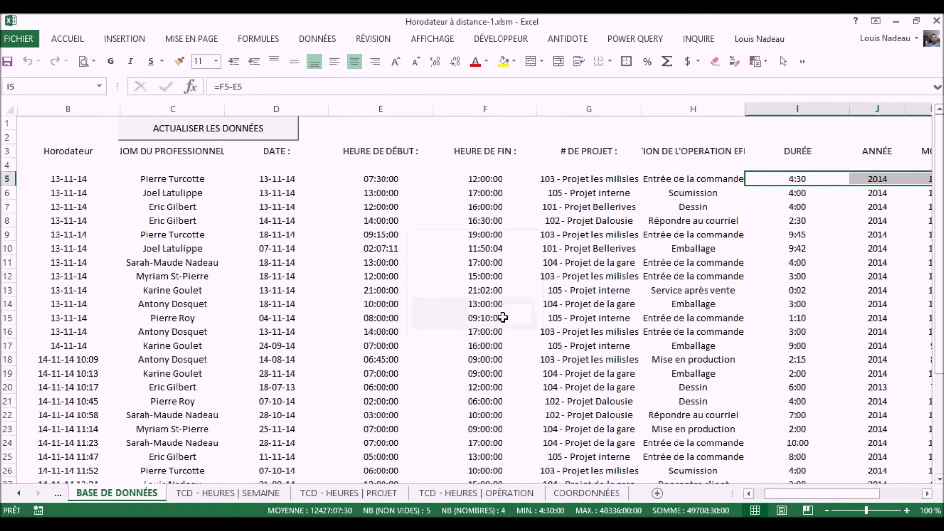
{"action": "left_click_drag", "start_coordinate": [787, 491], "coordinate": [733, 502]}
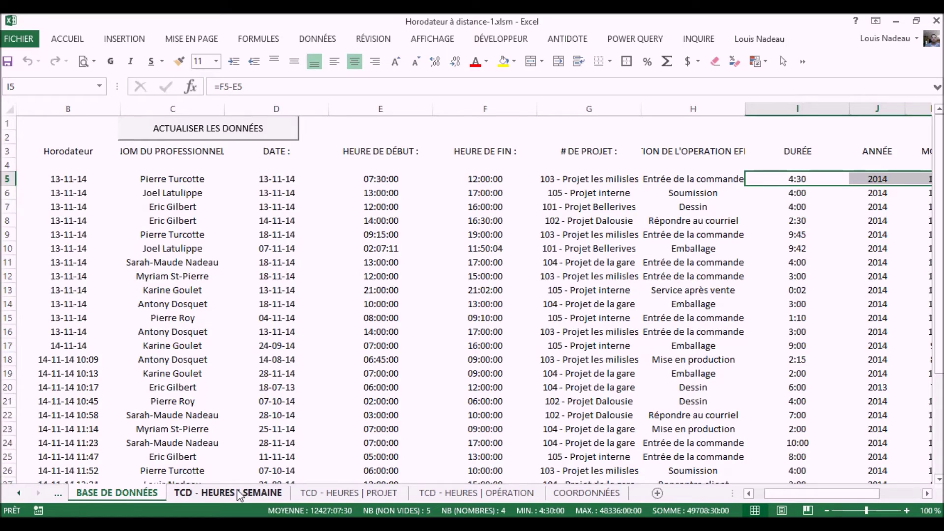
{"action": "scroll", "coordinate": [308, 443], "scroll_direction": "down", "scroll_amount": 2}
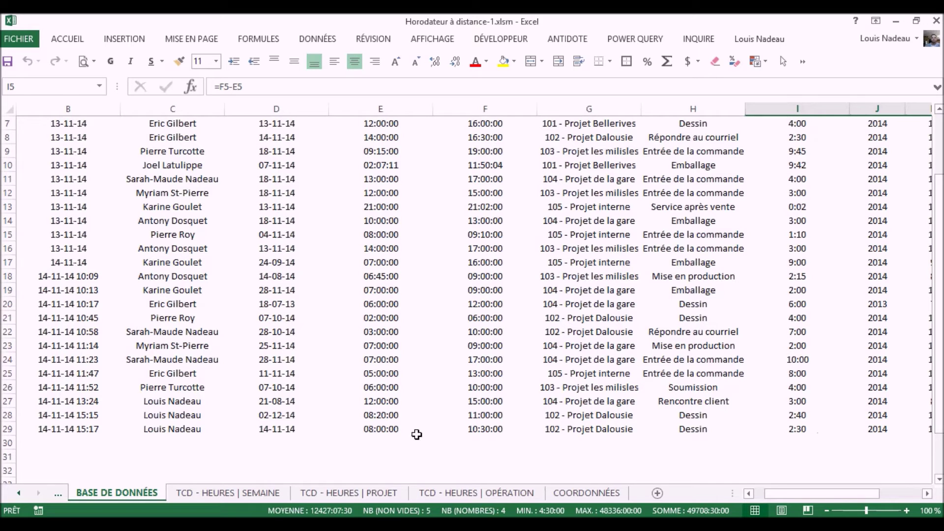
{"action": "scroll", "coordinate": [563, 379], "scroll_direction": "up", "scroll_amount": 2}
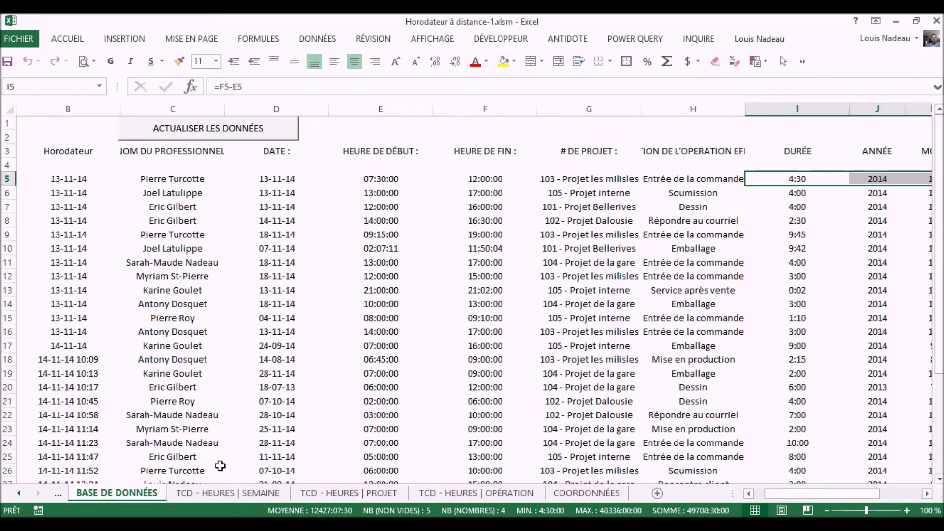
Open the TCD - HEURES | SEMAINE sheet and filter its date timeline to November 2014.
{"action": "left_click", "coordinate": [222, 494]}
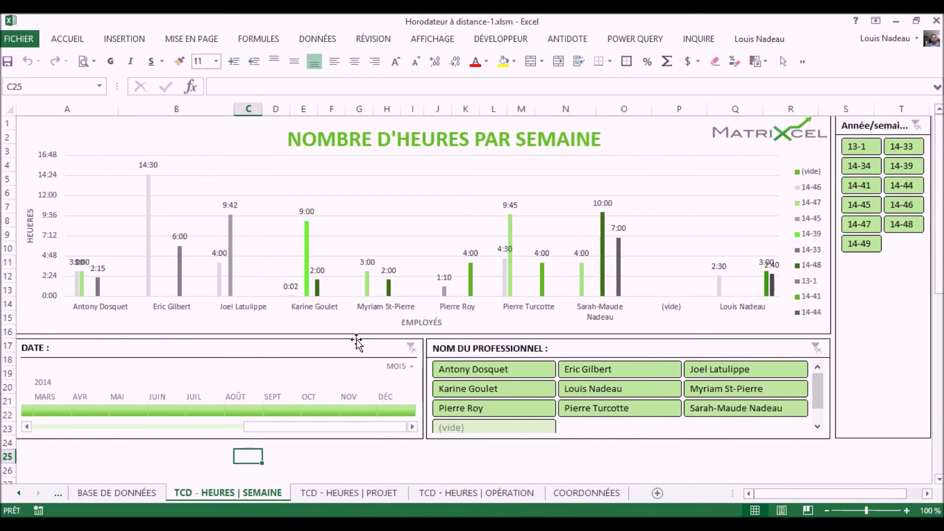
{"action": "left_click", "coordinate": [353, 408]}
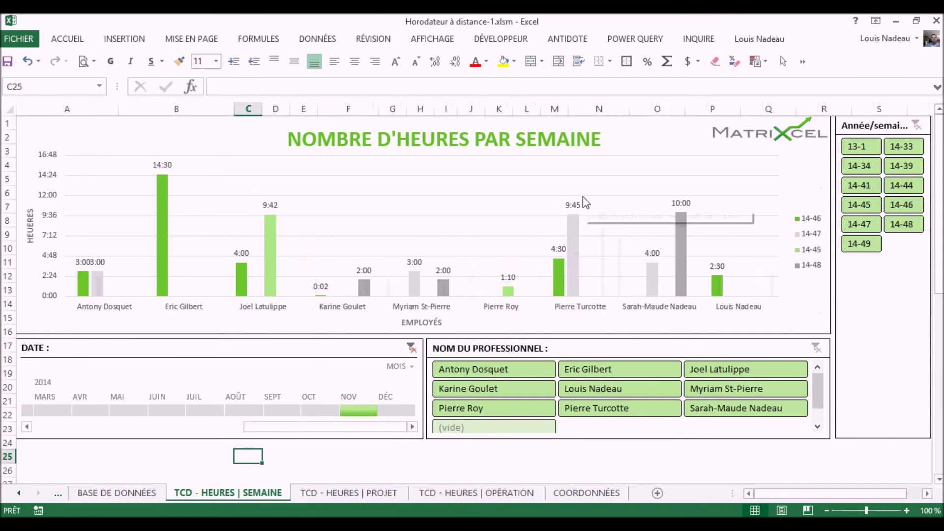
Filter the weekly hours chart by weeks 14-49, 14-48, 14-47, 14-46 and 14-45 in turn, return to 14-46, and clear the week filter.
{"action": "left_click", "coordinate": [858, 246]}
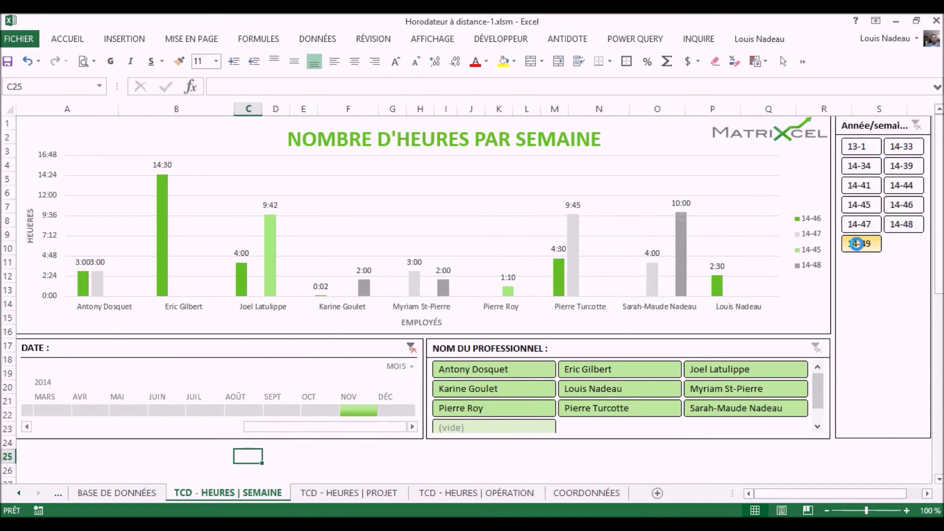
{"action": "left_click", "coordinate": [909, 225]}
{"action": "left_click", "coordinate": [861, 224]}
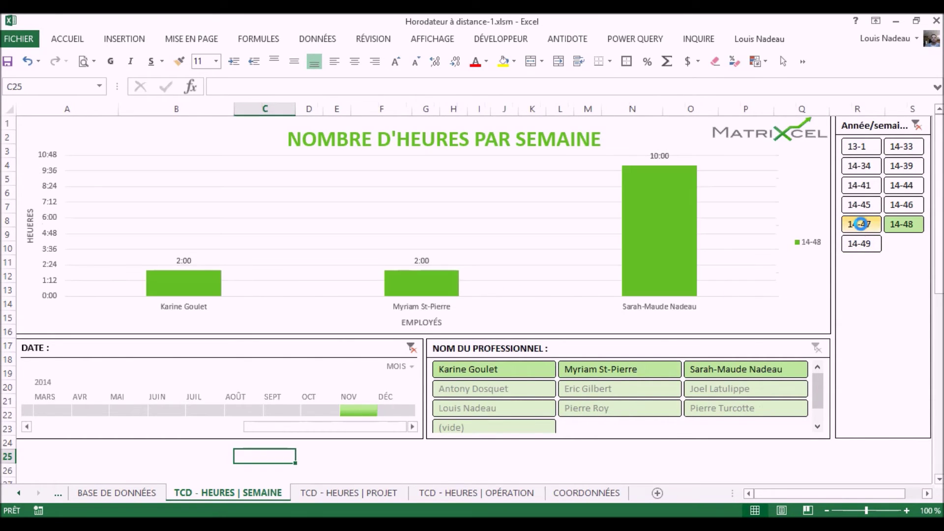
{"action": "left_click", "coordinate": [902, 204]}
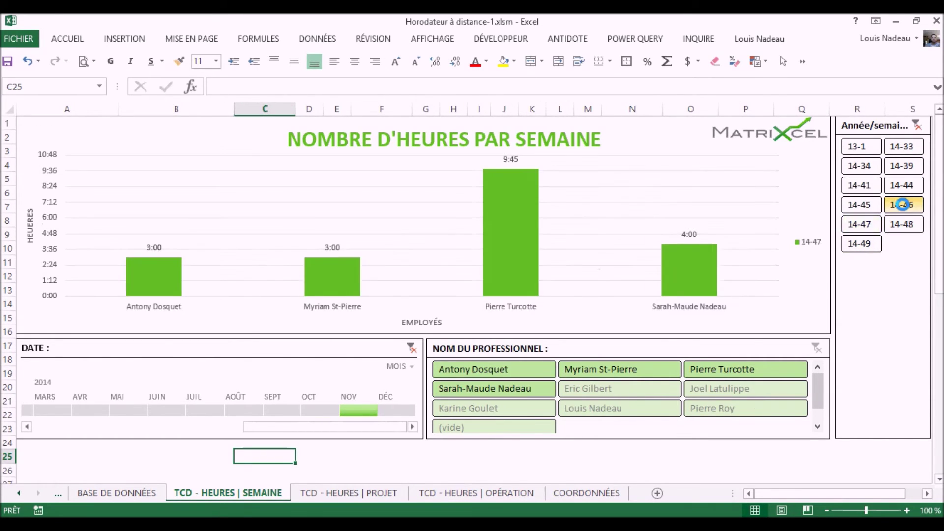
{"action": "left_click", "coordinate": [859, 207]}
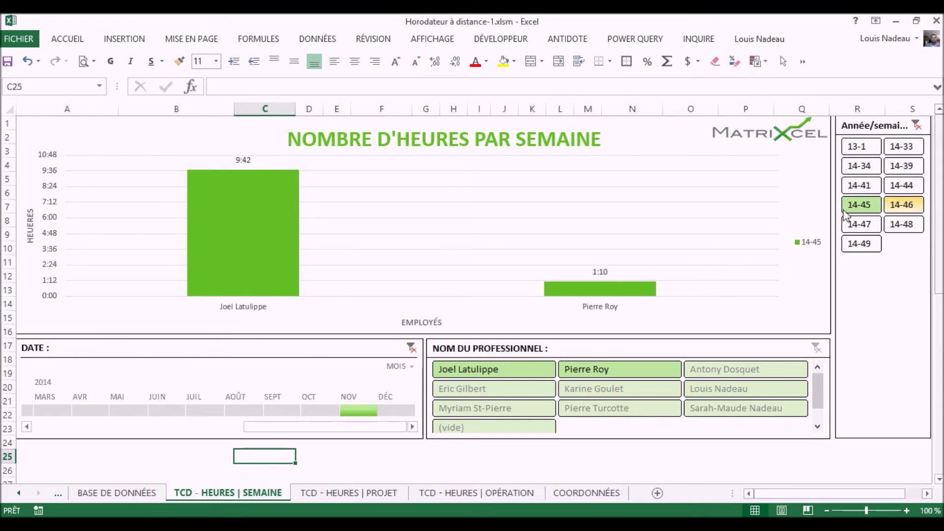
{"action": "left_click", "coordinate": [907, 209]}
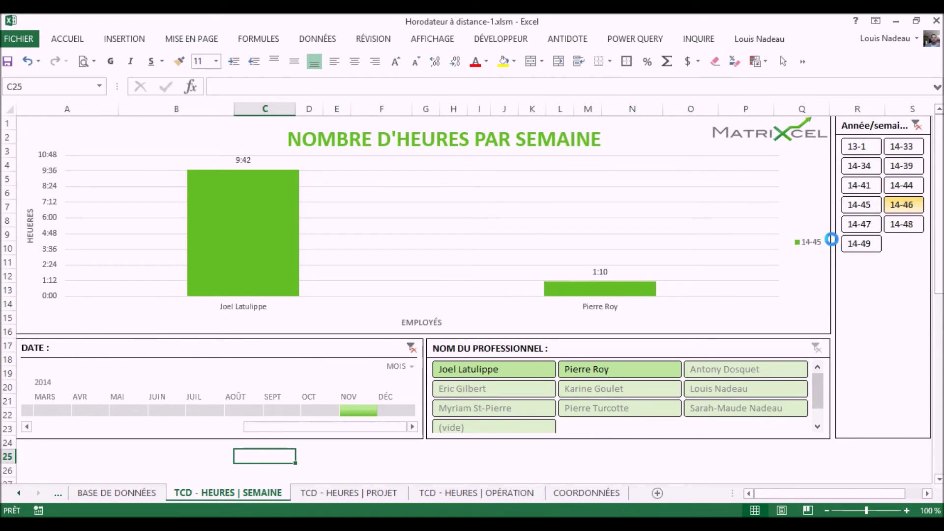
{"action": "left_click", "coordinate": [916, 127]}
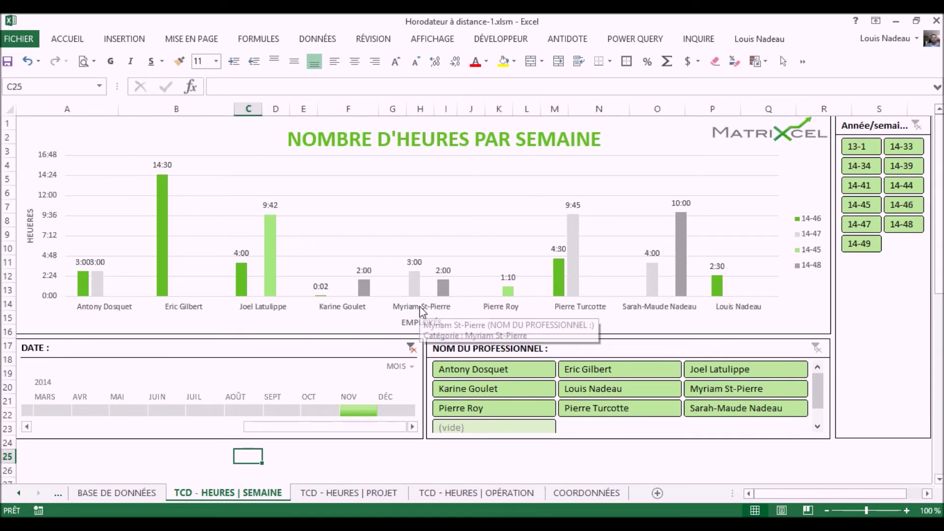
Review the pivot table below the weekly chart and extend the date timeline to October and November 2014.
{"action": "scroll", "coordinate": [280, 353], "scroll_direction": "down", "scroll_amount": 11}
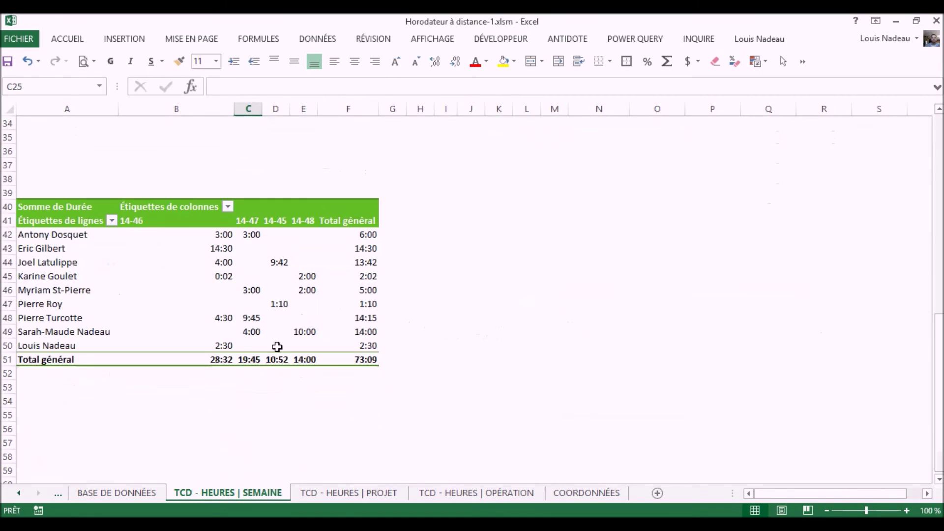
{"action": "scroll", "coordinate": [322, 310], "scroll_direction": "up", "scroll_amount": 6}
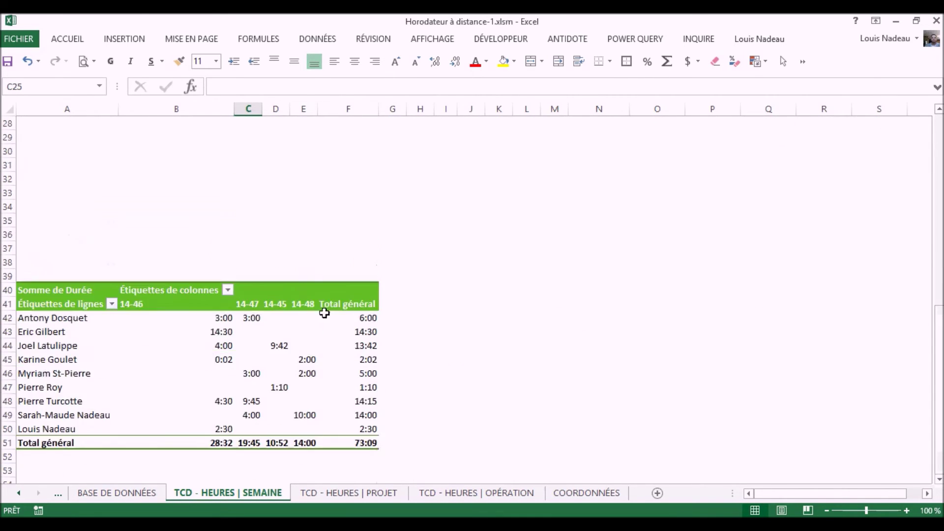
{"action": "scroll", "coordinate": [278, 361], "scroll_direction": "up", "scroll_amount": 5}
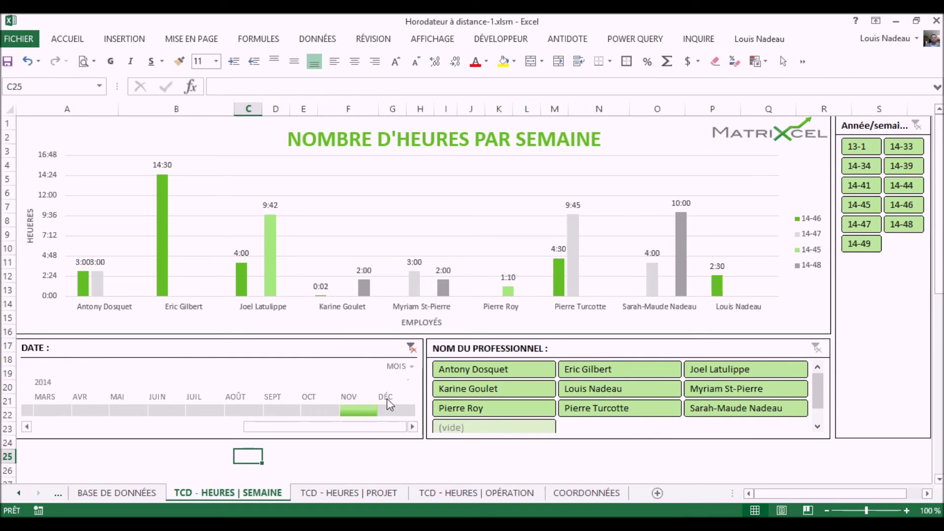
{"action": "left_click_drag", "start_coordinate": [358, 416], "coordinate": [320, 420]}
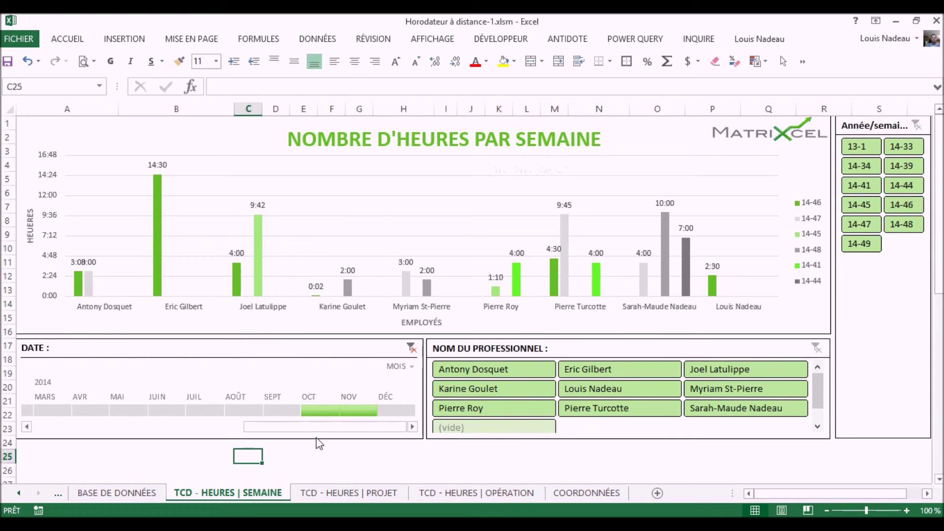
On the TCD - HEURES | PROJET sheet, filter by weeks 14-46 and 14-47 in turn, and replace the week filter with November 2014.
{"action": "left_click", "coordinate": [357, 493]}
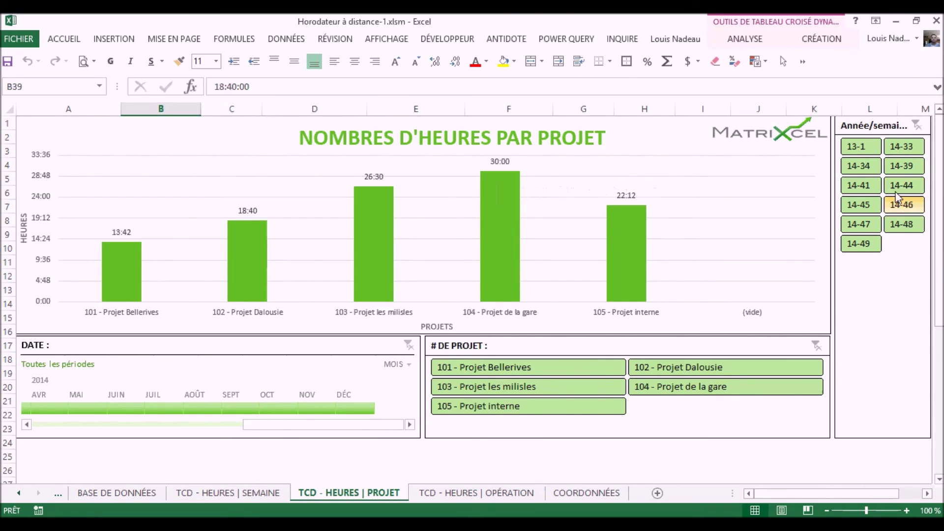
{"action": "left_click", "coordinate": [905, 207]}
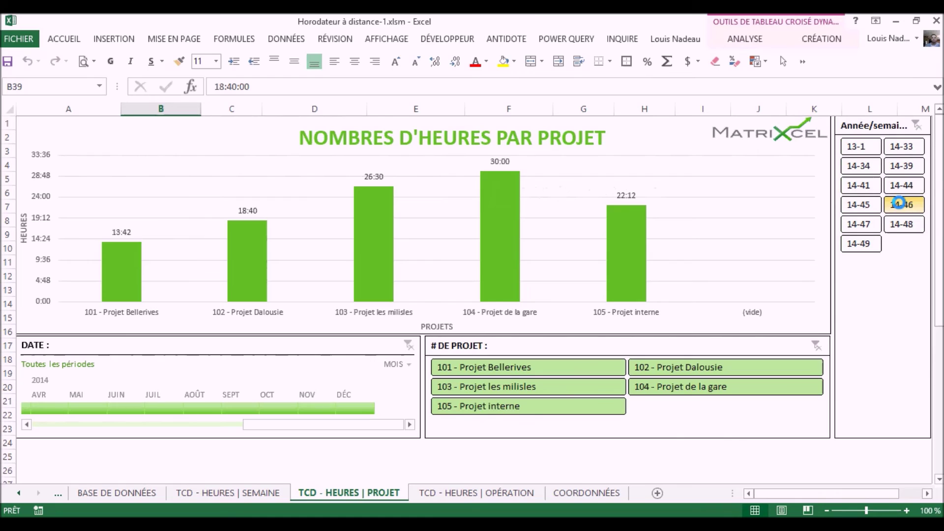
{"action": "left_click", "coordinate": [860, 226]}
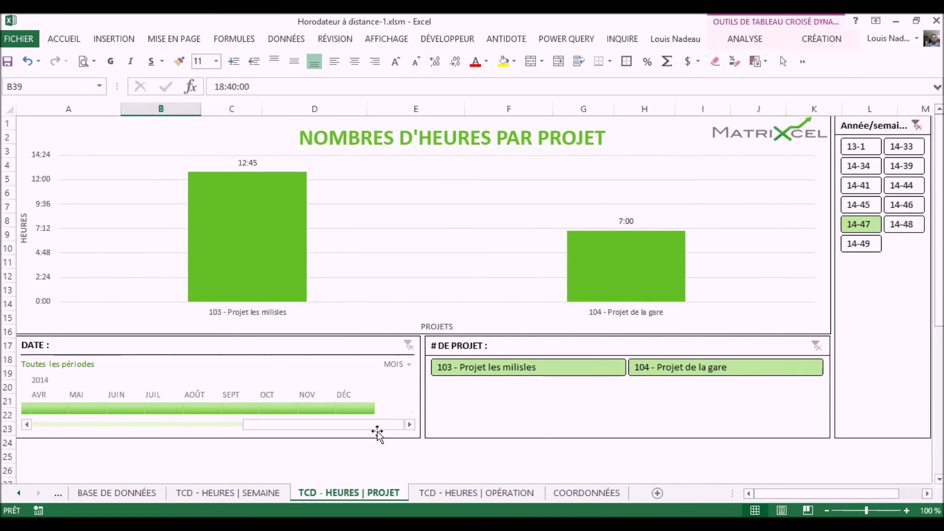
{"action": "left_click", "coordinate": [303, 409]}
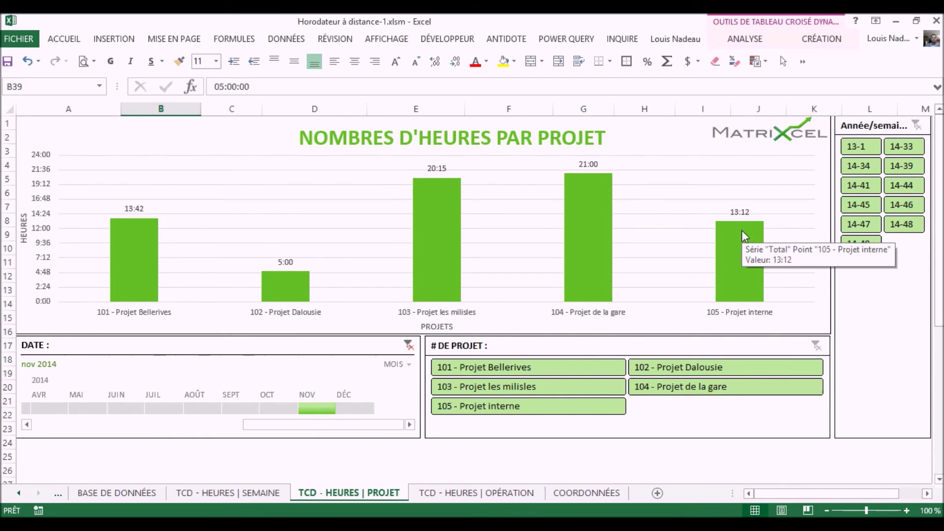
On the TCD - HEURES | OPÉRATION sheet, filter the chart to the operation Entrée de la commande and to November 2014.
{"action": "left_click", "coordinate": [477, 495]}
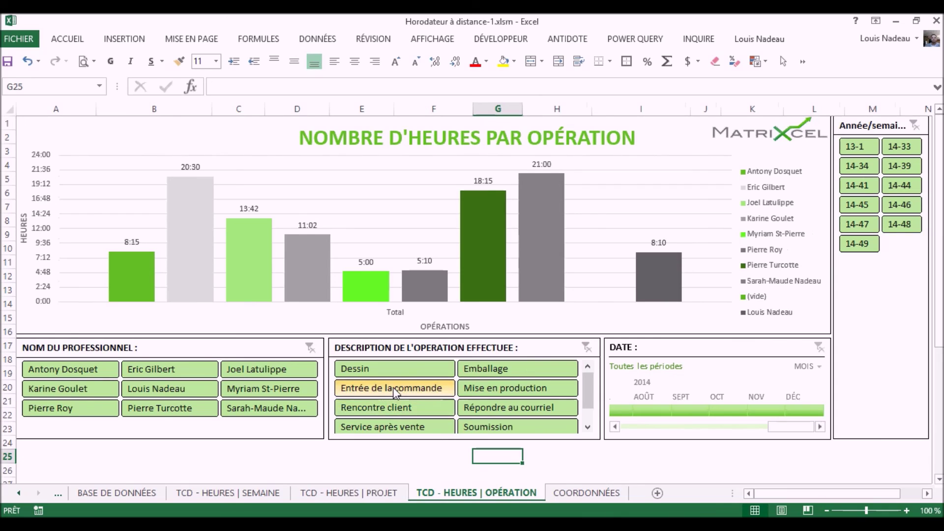
{"action": "left_click", "coordinate": [395, 392]}
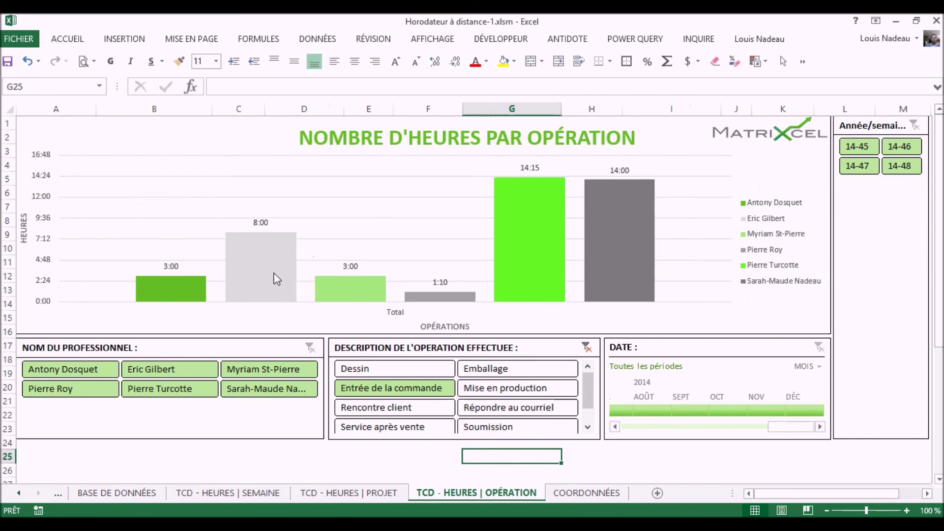
{"action": "mouse_move", "coordinate": [619, 194]}
{"action": "left_click", "coordinate": [770, 406]}
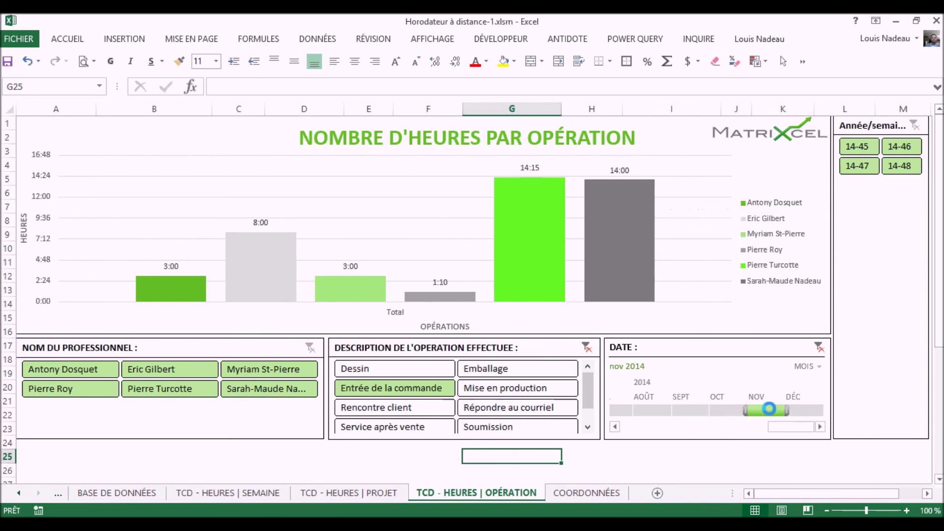
{"action": "mouse_move", "coordinate": [771, 415]}
{"action": "left_mouse_down"}
{"action": "mouse_move", "coordinate": [727, 416]}
{"action": "mouse_move", "coordinate": [772, 411]}
{"action": "left_mouse_up"}
Open the COORDONNÉES sheet to view the company's contact details.
{"action": "left_click", "coordinate": [577, 491]}
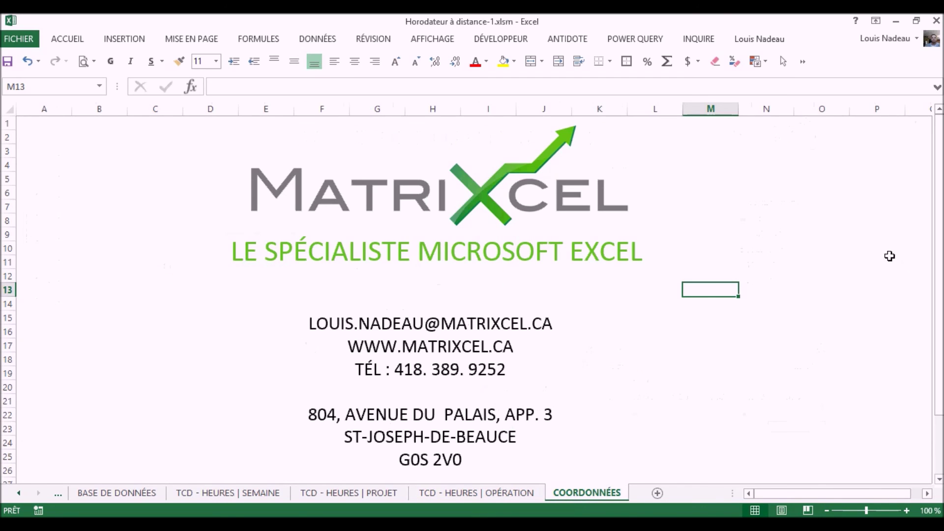